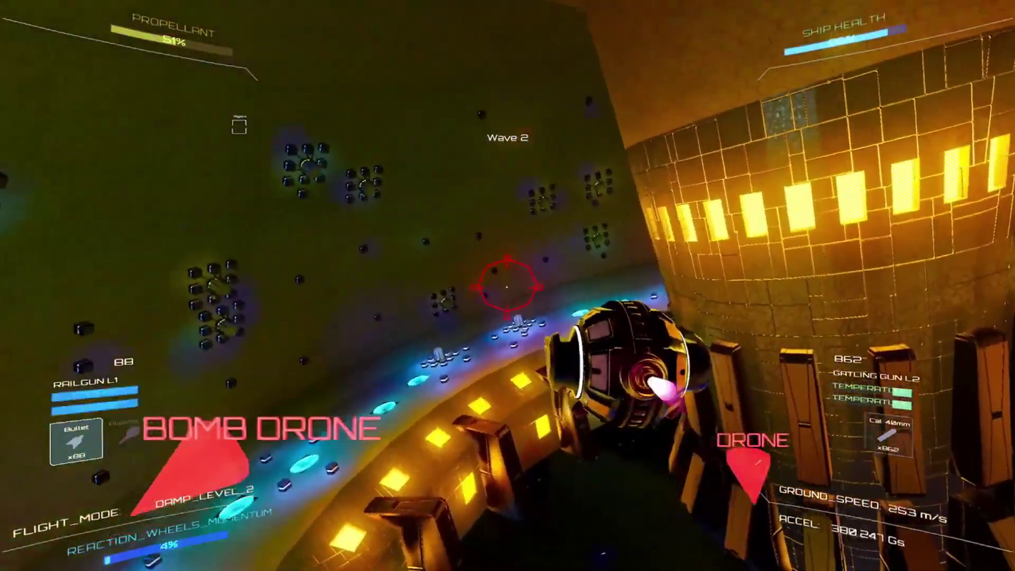
pyautogui.click(508, 286)
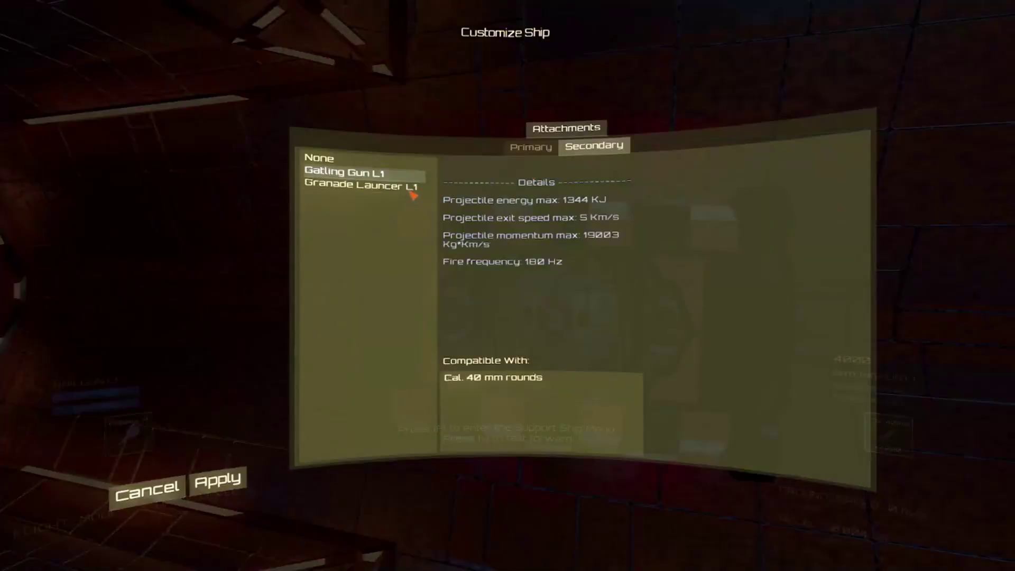
pyautogui.click(220, 490)
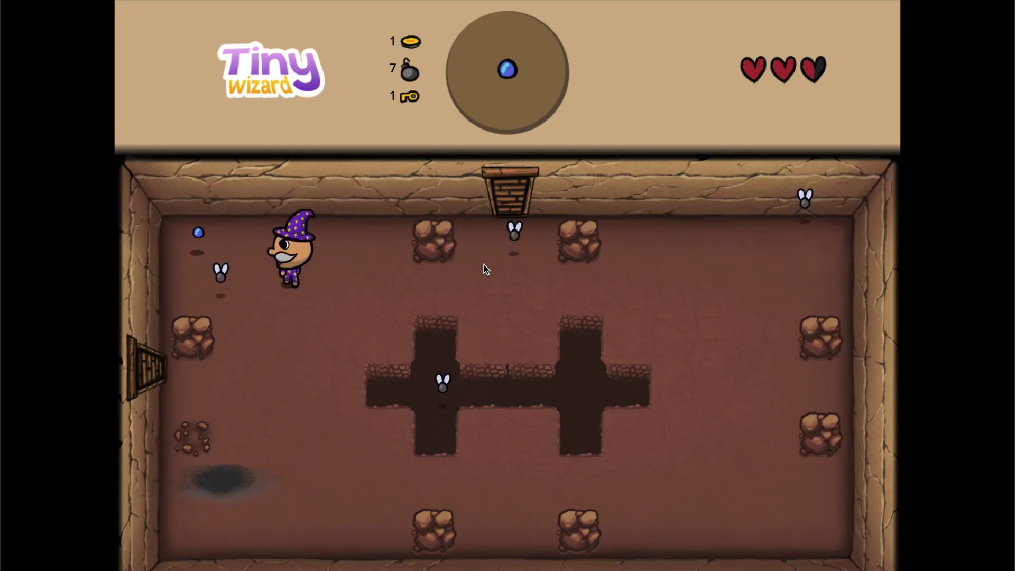
# Move the wizard around the dungeon room and shoot the flies on both sides with magic projectiles.
pyautogui.press('s')
pyautogui.press('Left')
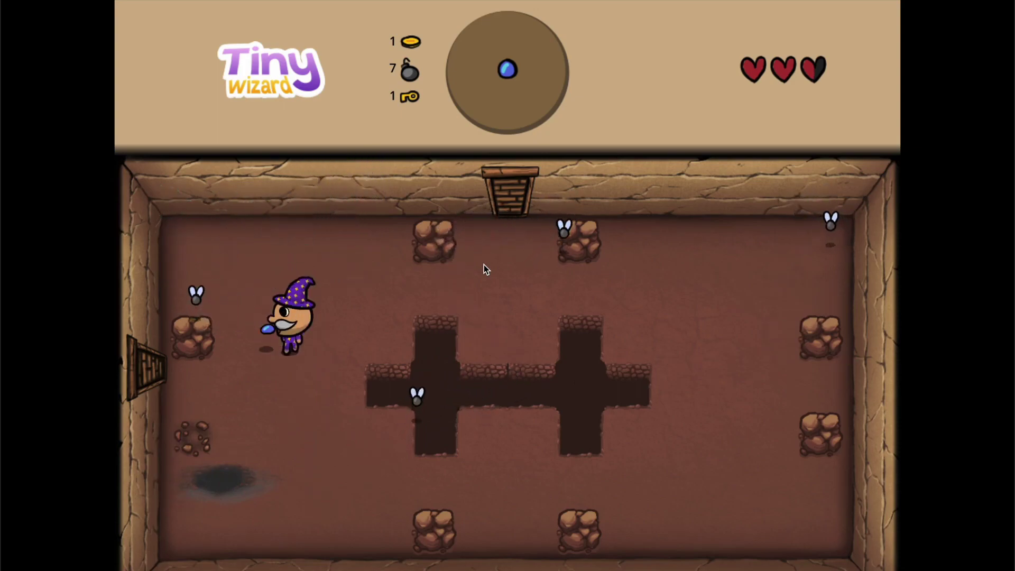
pyautogui.press('w')
pyautogui.press('Left')
pyautogui.press('s')
pyautogui.press('d')
pyautogui.press('w')
pyautogui.press('w')
pyautogui.press('Right')
pyautogui.press('a')
pyautogui.press('s')
pyautogui.press('s')
pyautogui.press('Right')
pyautogui.press('d')
pyautogui.press('w')
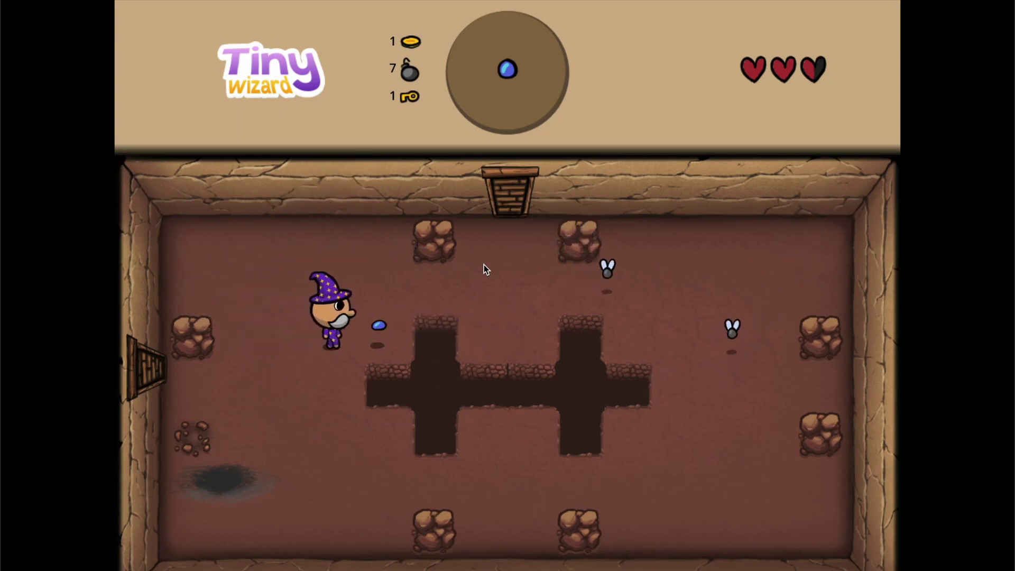
pyautogui.press('d')
pyautogui.press('w')
pyautogui.press('Right')
pyautogui.press('s')
pyautogui.press('d')
pyautogui.press('w')
pyautogui.press('Right')
pyautogui.press('a')
pyautogui.press('d')
pyautogui.press('w')
pyautogui.press('d')
pyautogui.press('Right')
pyautogui.press('s')
pyautogui.press('a')
pyautogui.press('e')
pyautogui.press('w')
pyautogui.press('d')
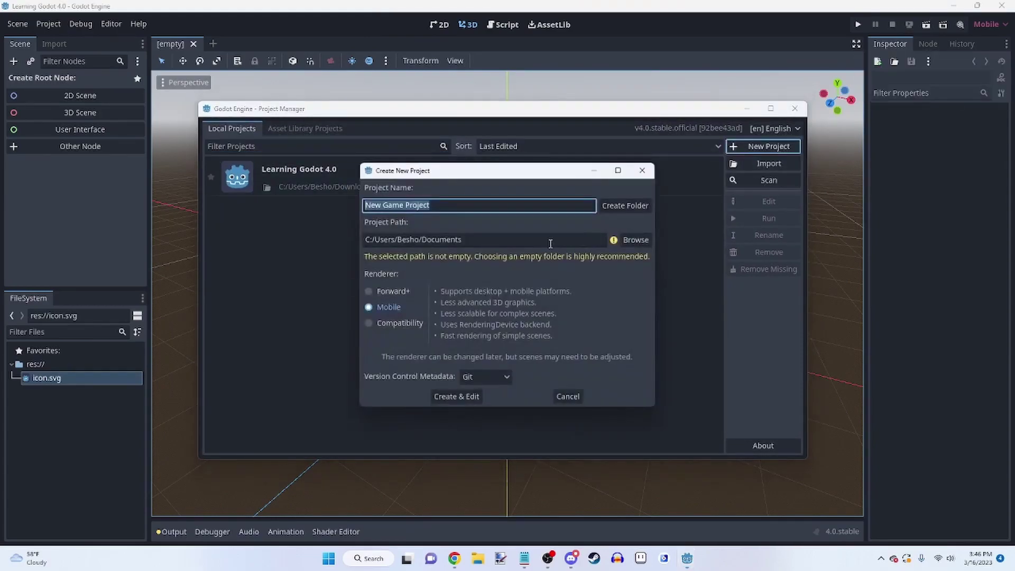
# Choose the Mobile renderer for the new Godot project.
pyautogui.click(395, 307)
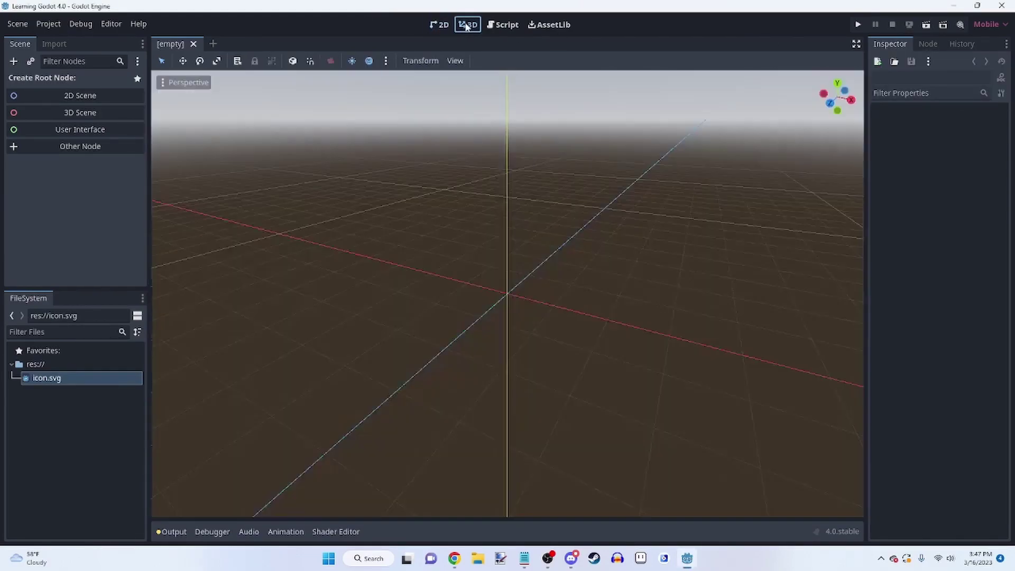
# View the 2D workspace and the asset library in the editor.
pyautogui.click(441, 24)
pyautogui.click(550, 25)
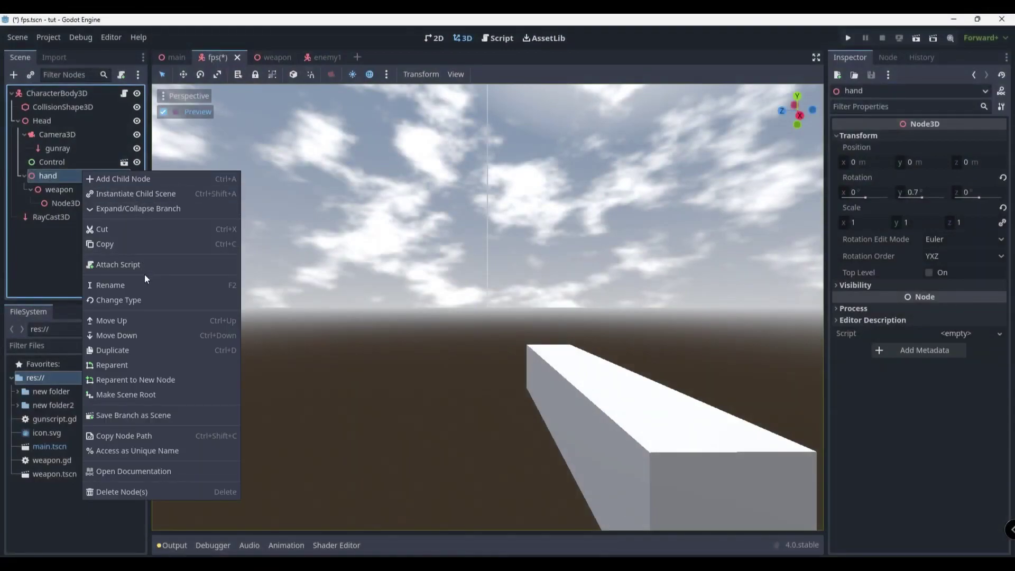
# Attach a new GDScript to the hand node with the path res://new folder/handd.gd.
pyautogui.click(144, 264)
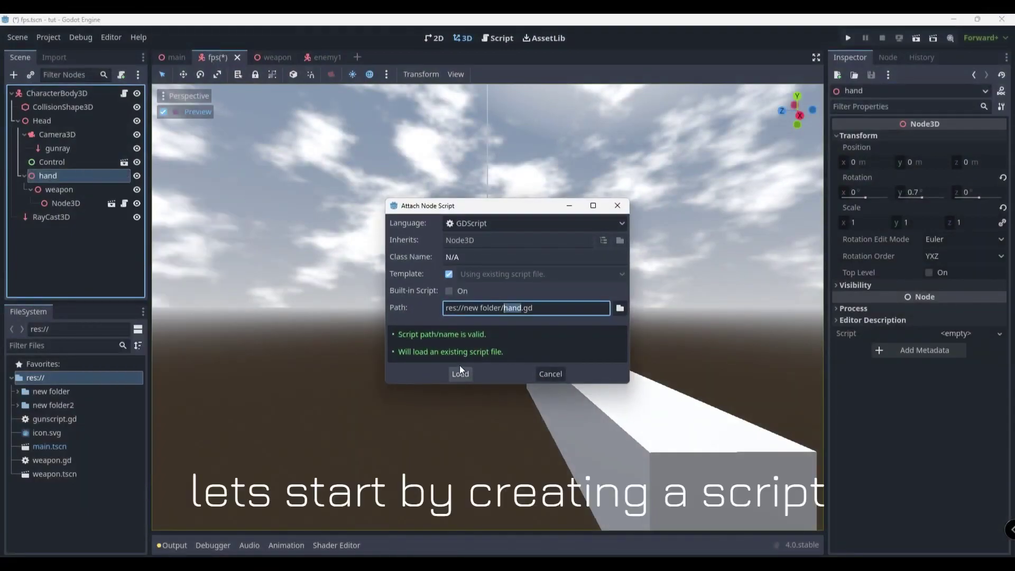
pyautogui.click(518, 312)
pyautogui.write('d')
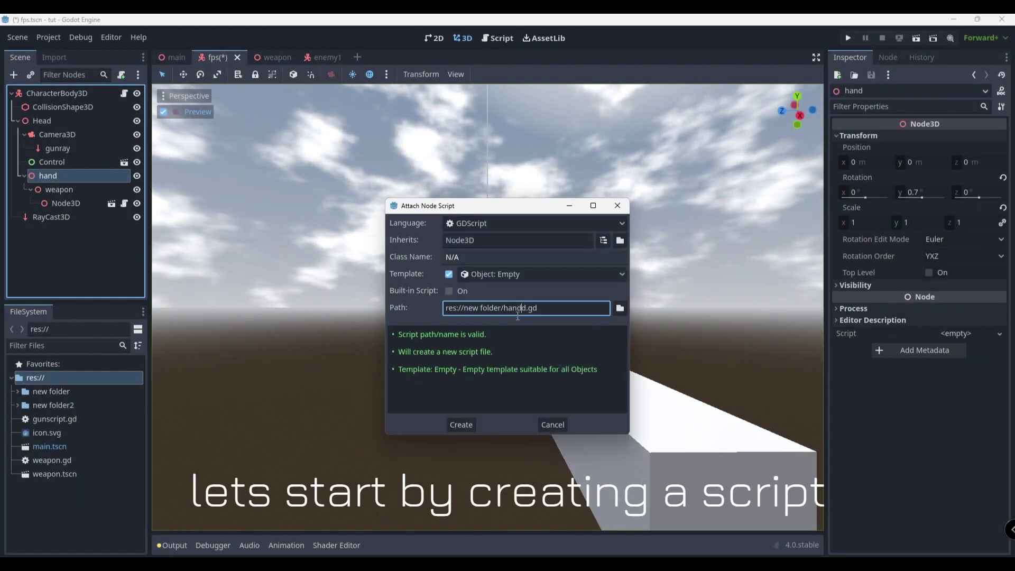
pyautogui.click(458, 425)
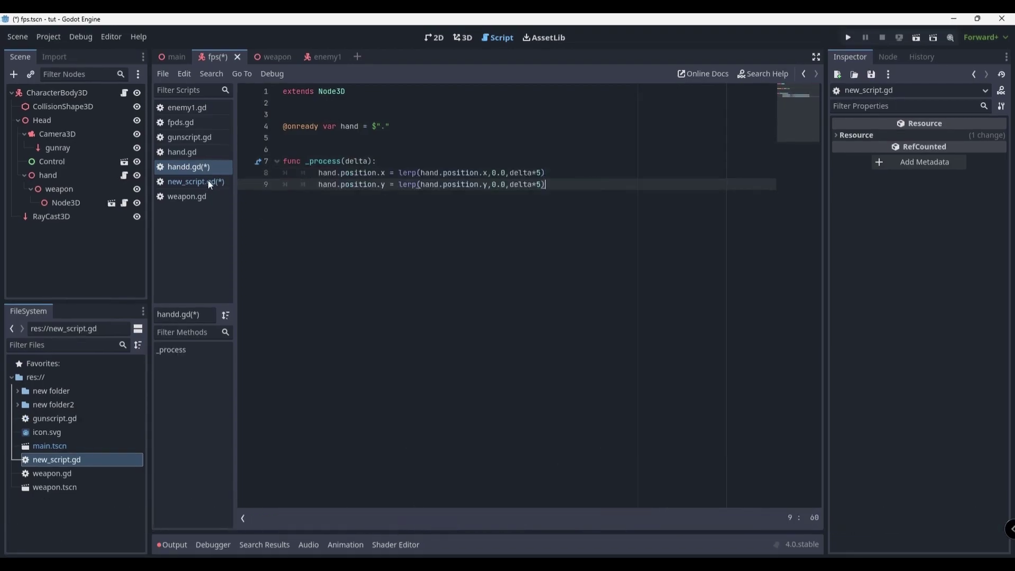
# Add a sway function scaling sway_amount by 0.0001 and a mouse-motion _input function below _process, removing the extra blank line above _input.
pyautogui.press('Return')
pyautogui.press('Return')
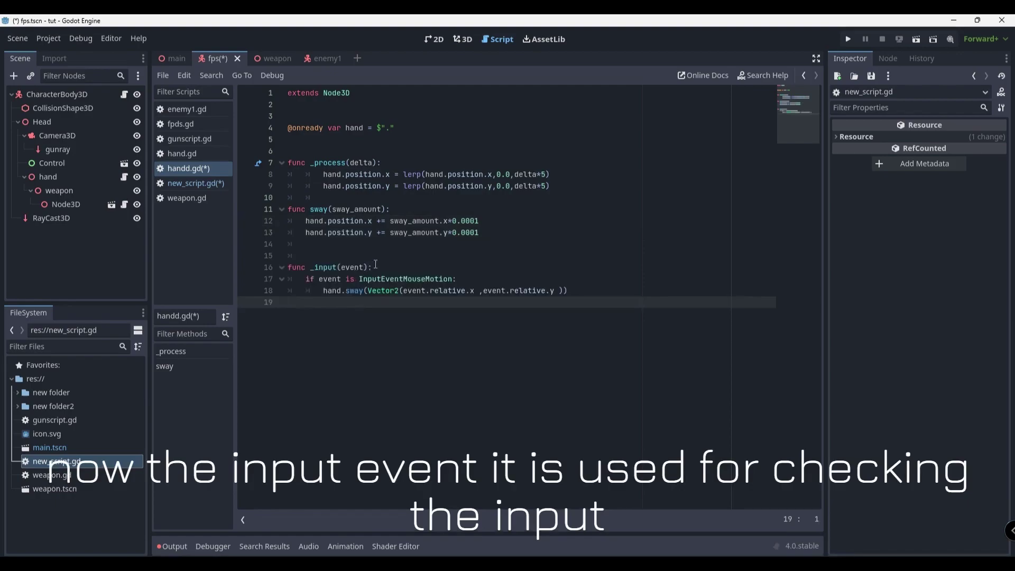
pyautogui.click(383, 256)
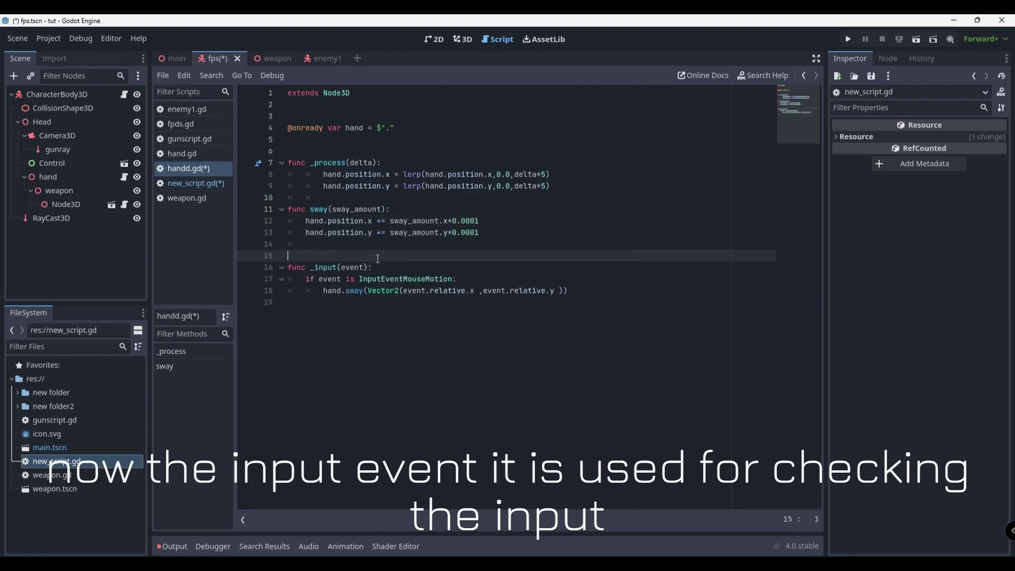
pyautogui.press('BackSpace')
pyautogui.click(467, 268)
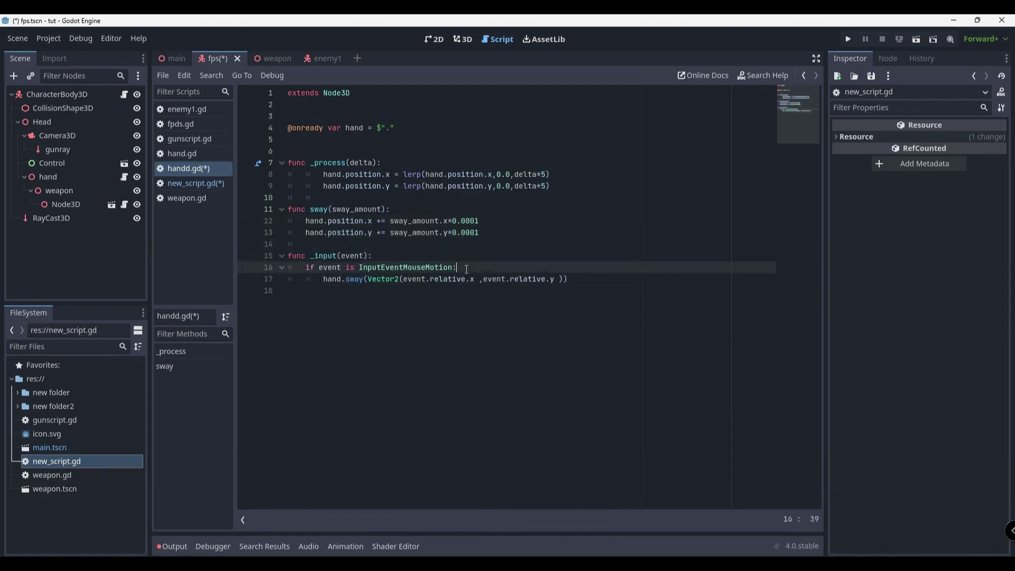
pyautogui.click(607, 278)
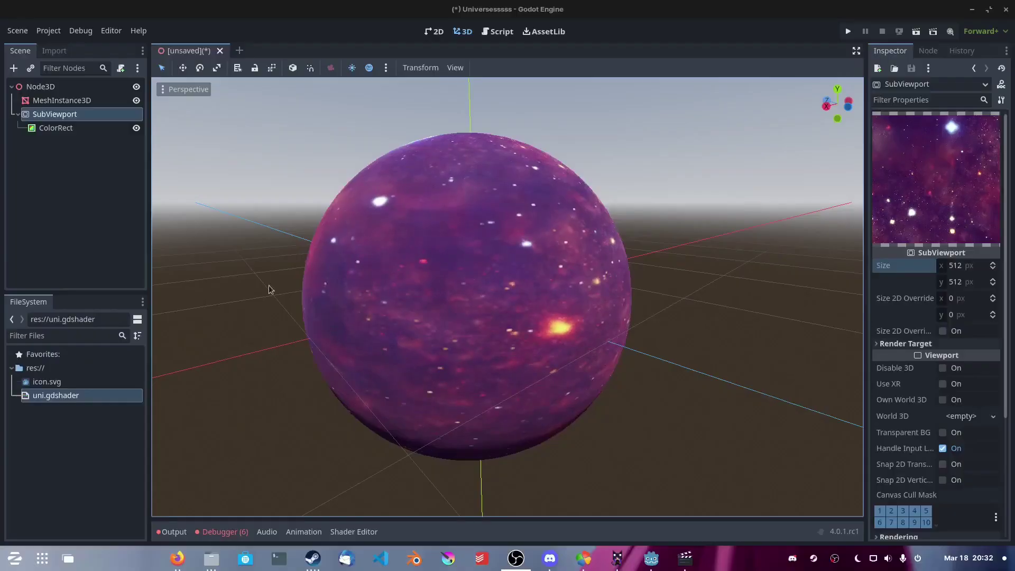
# Deselect the SubViewport and examine the star-textured sphere from different angles and distances.
pyautogui.click(59, 224)
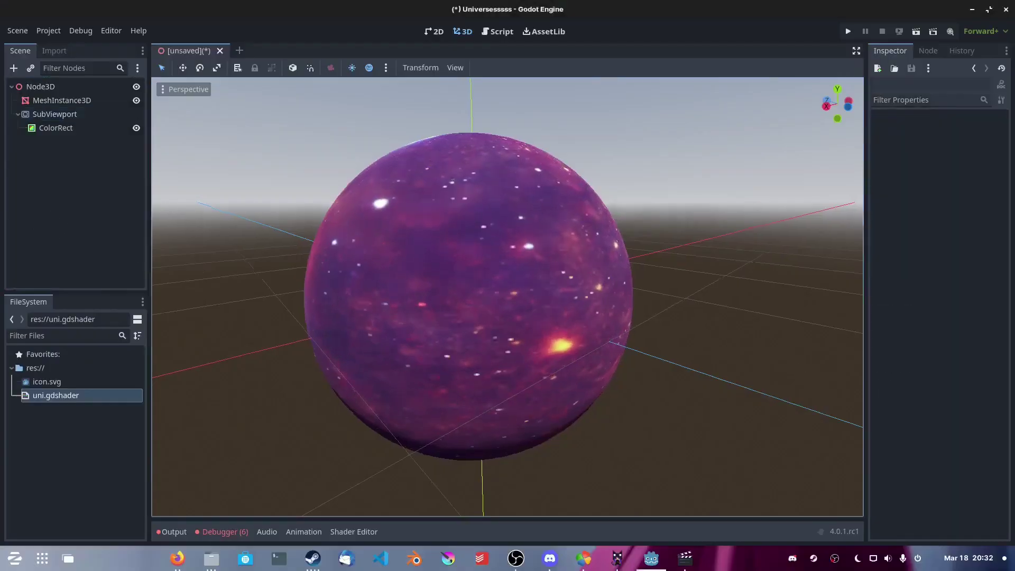
pyautogui.moveTo(426, 261); pyautogui.dragTo(396, 249, button='middle')
pyautogui.scroll(3, 508, 296)
pyautogui.scroll(-3, 508, 296)
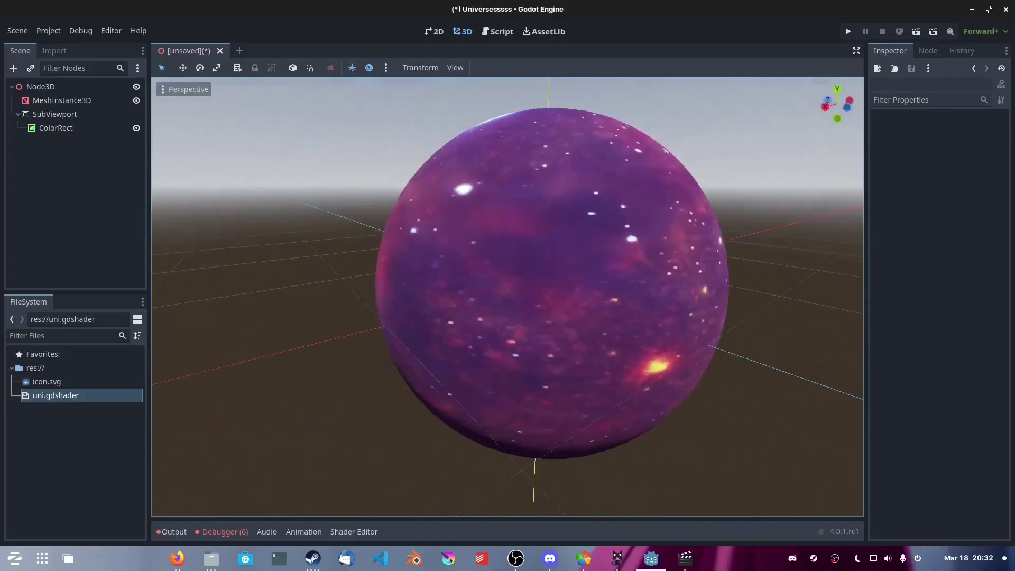
pyautogui.moveTo(507, 296); pyautogui.dragTo(452, 279, button='middle')
pyautogui.scroll(3, 508, 296)
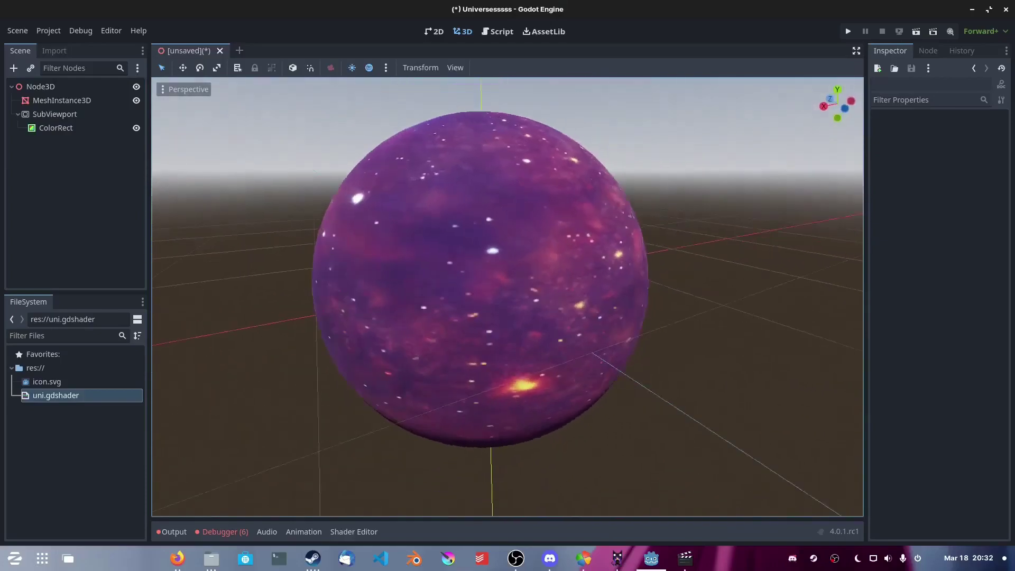
# Inspect the ColorRect's shader material and the settings of the SubViewport and MeshInstance3D nodes.
pyautogui.click(61, 131)
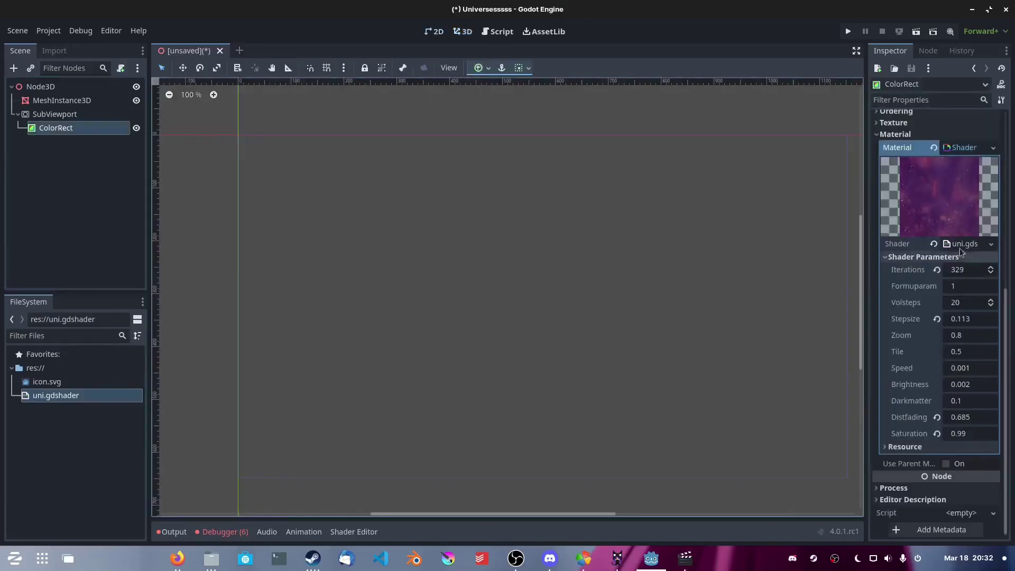
pyautogui.click(993, 148)
pyautogui.click(53, 115)
pyautogui.click(62, 100)
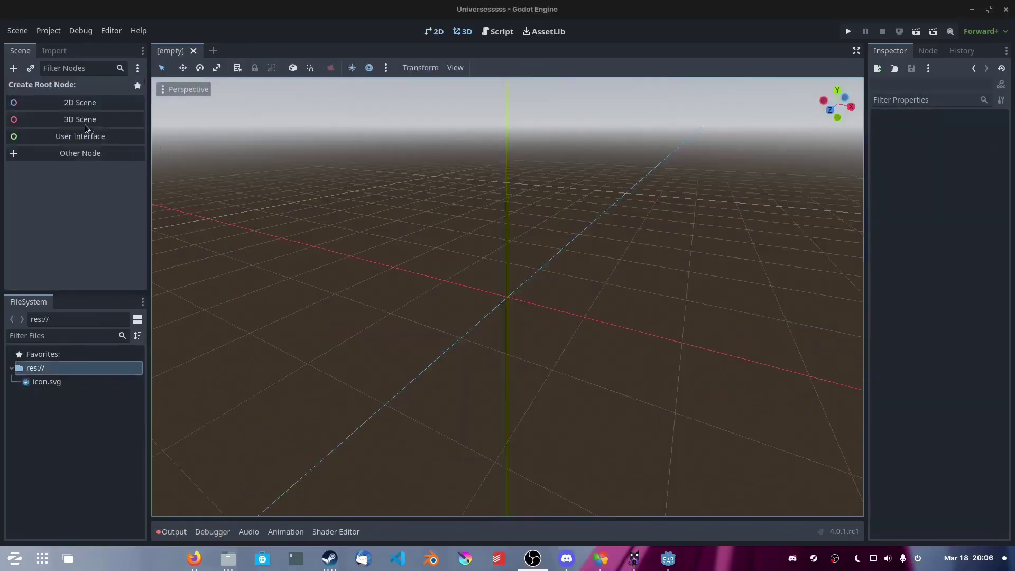
# Create a 3D scene root node in the empty scene and bring up the node's available actions.
pyautogui.click(84, 121)
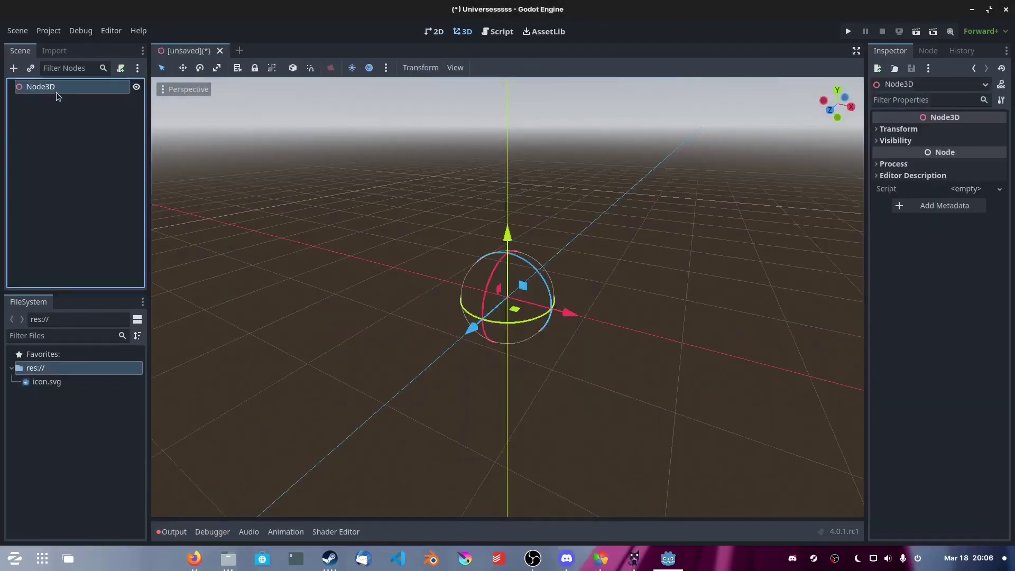
pyautogui.rightClick(58, 95)
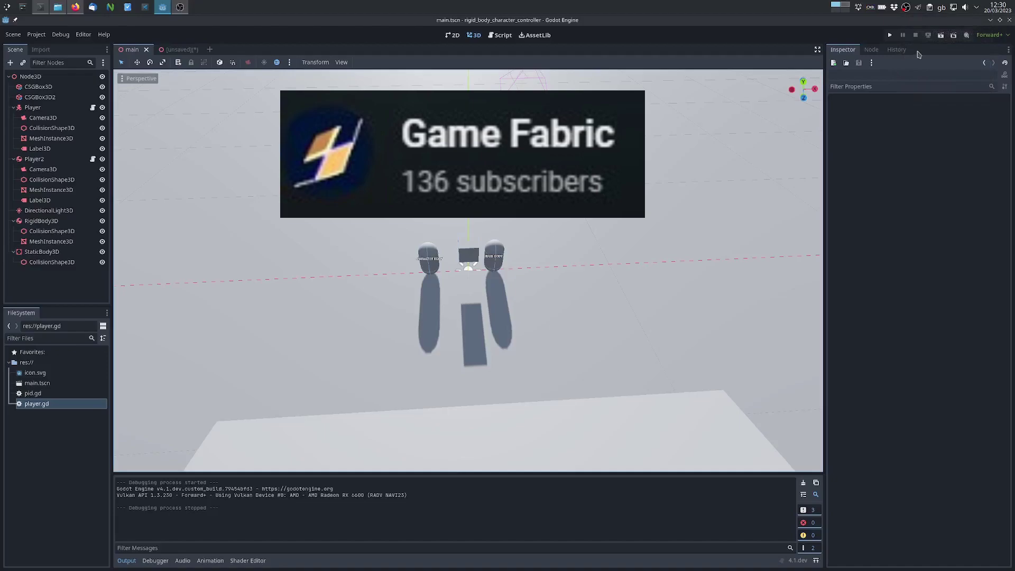
# Run the scene of the rigid_body_character_controller project and test moving the character body and rigid body players sideways.
pyautogui.click(941, 35)
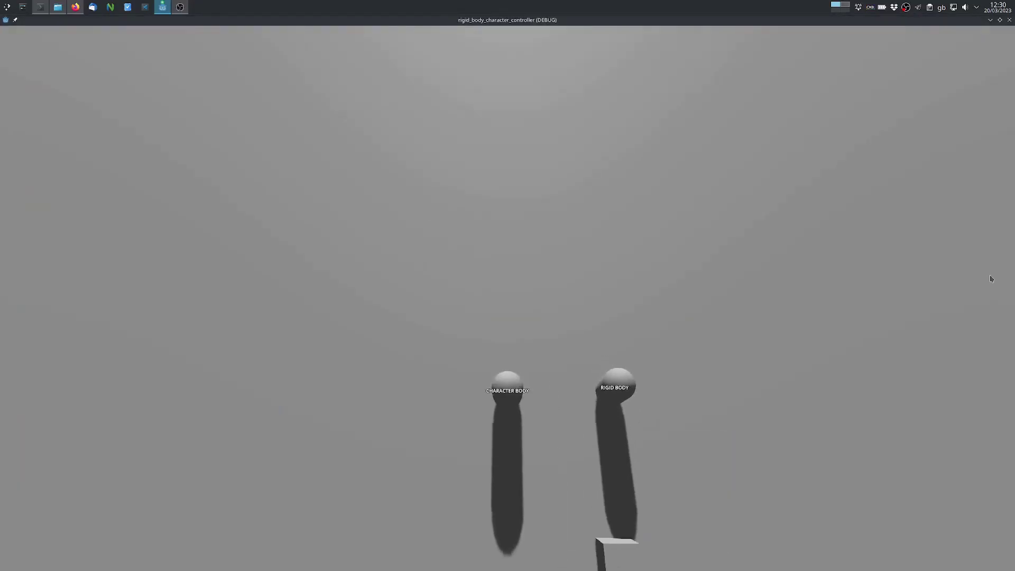
pyautogui.press('a')
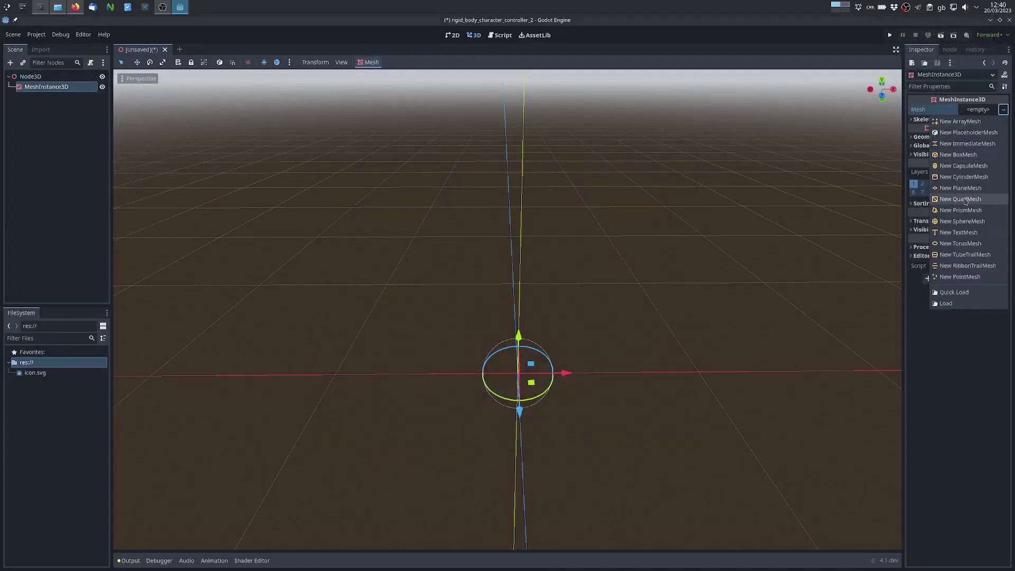
# Assign a new QuadMesh to the MeshInstance3D node.
pyautogui.click(963, 199)
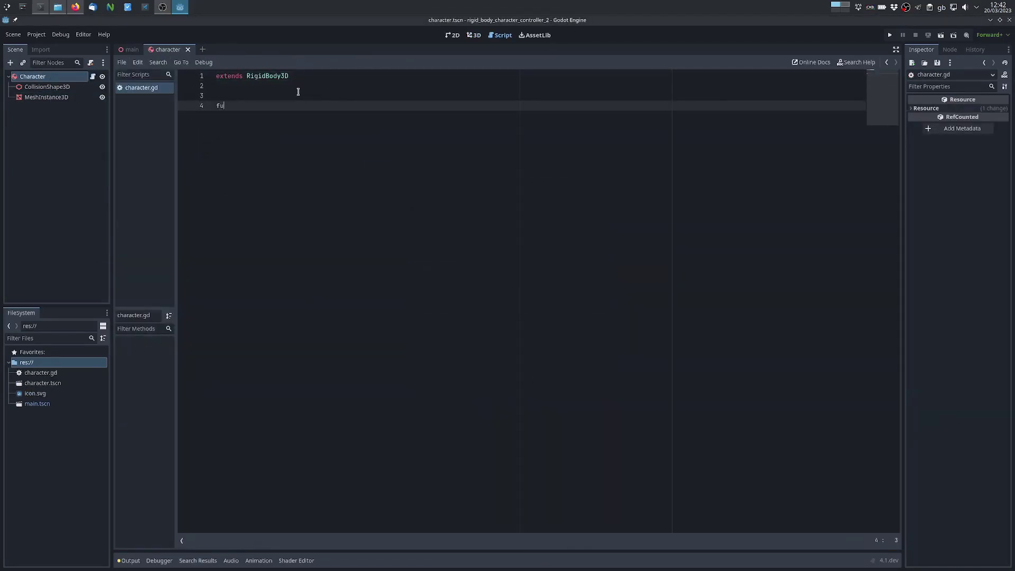
# Add a _physics_process function to character.gd below the extends RigidBody3D line.
pyautogui.write('nc _p')
pyautogui.press('Return')
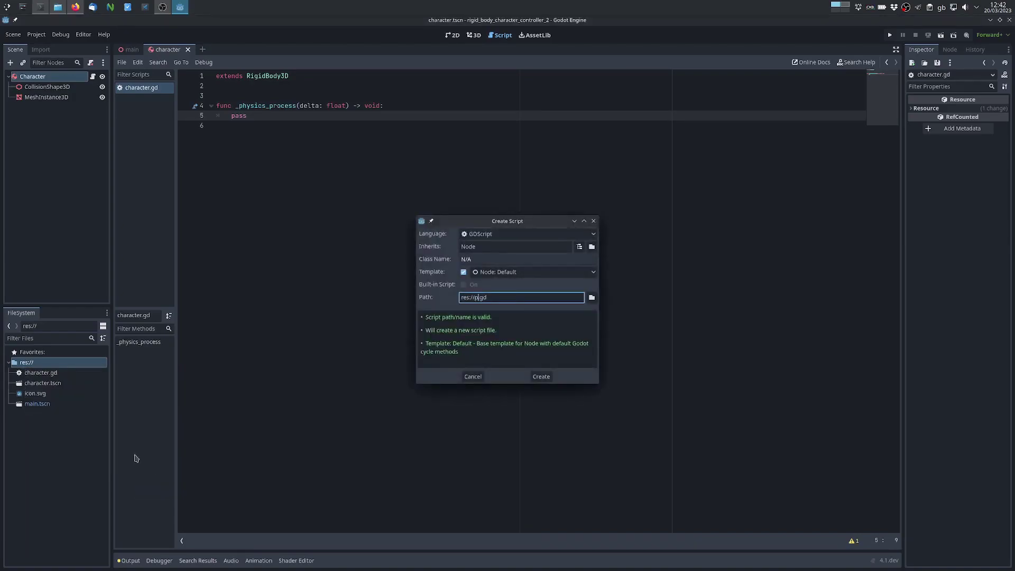
# Create a new script extending RefCounted with float variables _p, _i and _d and an update function taking error: Vector3 and delta: float, returning Vector3.
pyautogui.press('Return')
pyautogui.hotkey('ctrl', 'a')
pyautogui.press('BackSpace')
pyautogui.write('extends RefCounted   var _p: float var _i: float var _d: float    func update()error: Vector3, delta: float) -> Vector3:')
pyautogui.press('Return')
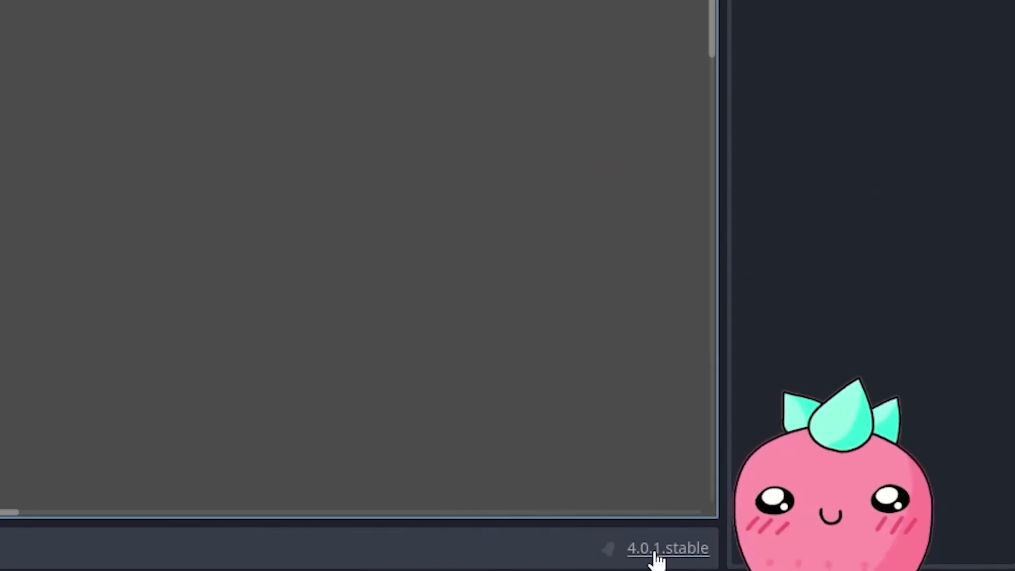
# Assign a new Theme to the Control node and open it in the theme editor.
pyautogui.click(48, 94)
pyautogui.click(979, 208)
pyautogui.click(973, 221)
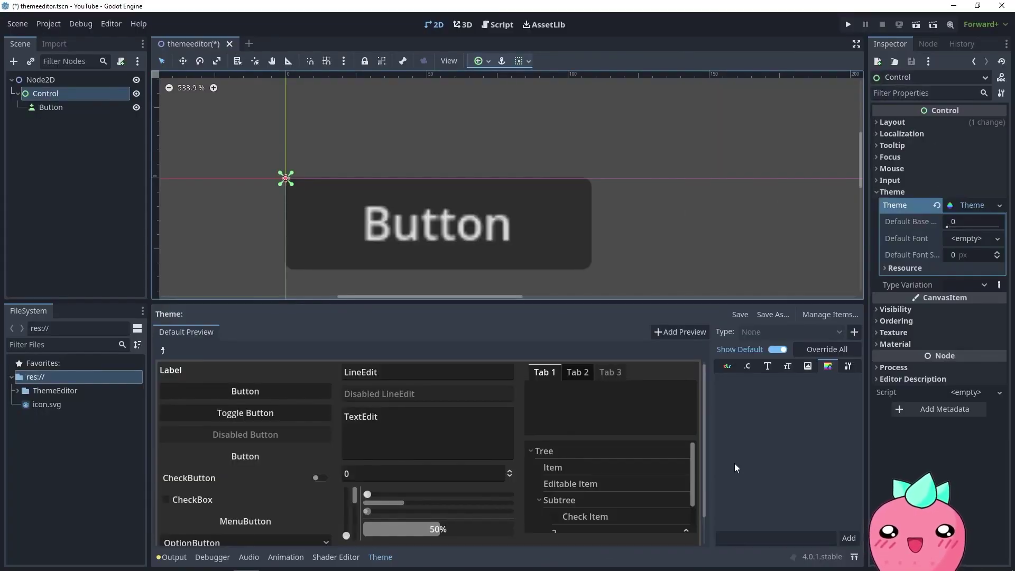
# Look through the theme's default preview and add the Button type to the theme.
pyautogui.scroll(-1, 350, 434)
pyautogui.scroll(1, 351, 434)
pyautogui.scroll(-1, 268, 465)
pyautogui.scroll(1, 267, 465)
pyautogui.scroll(-2, 286, 450)
pyautogui.scroll(2, 271, 390)
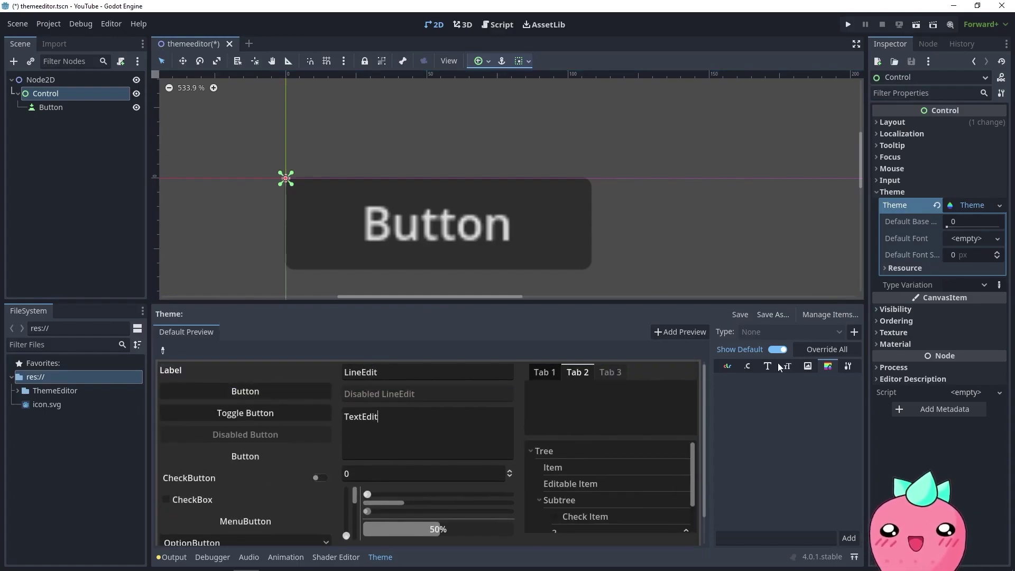
pyautogui.click(855, 332)
pyautogui.doubleClick(393, 258)
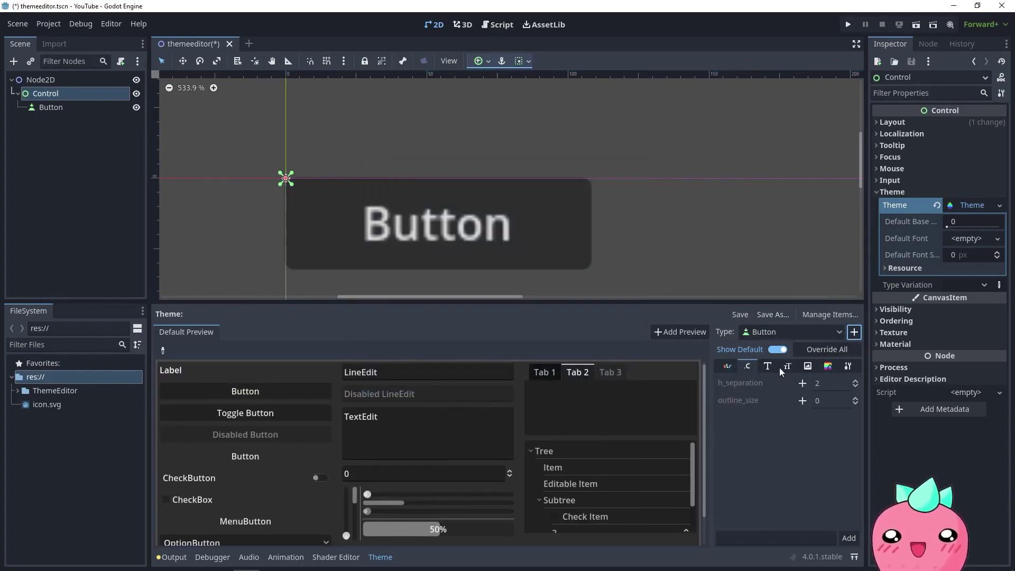
# Override the Button type's normal style with a new StyleBoxFlat and set its background colour to blue.
pyautogui.click(828, 366)
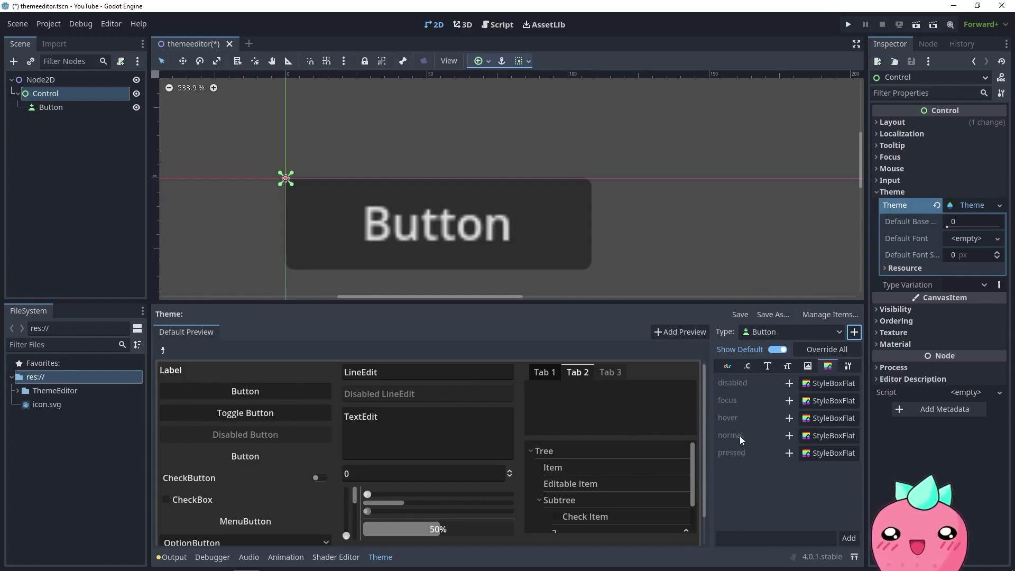
pyautogui.click(789, 436)
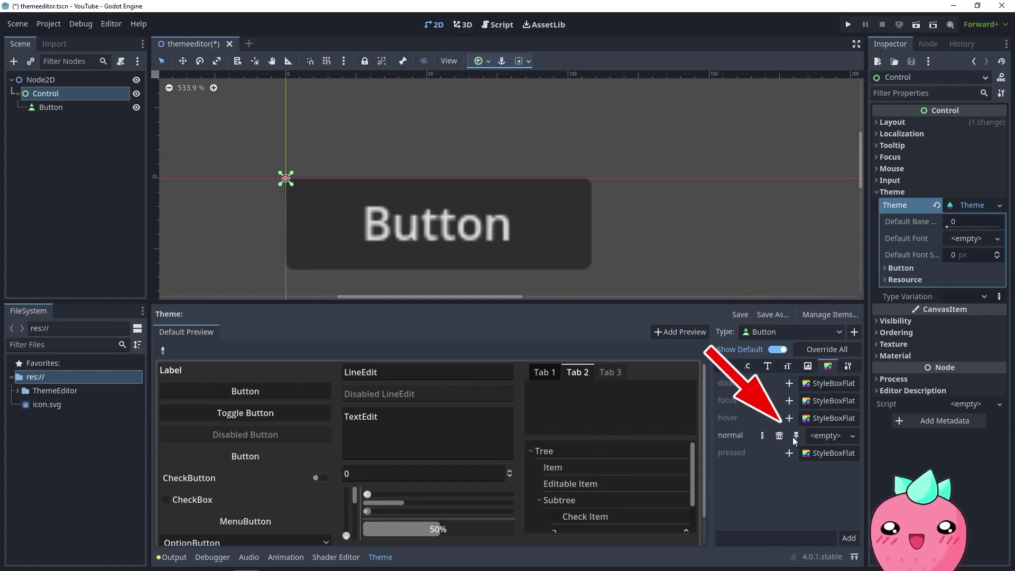
pyautogui.click(815, 437)
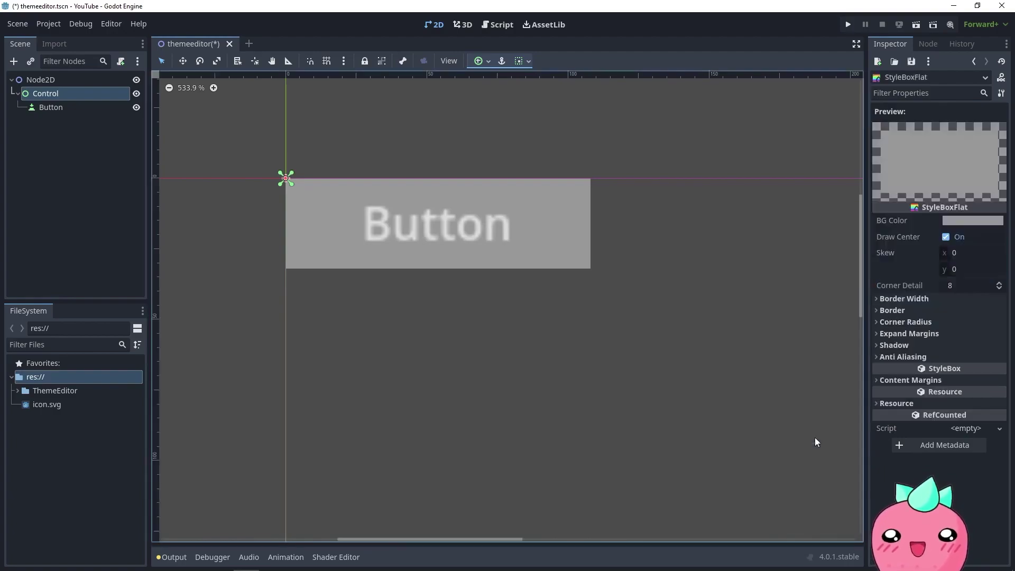
pyautogui.click(959, 223)
pyautogui.moveTo(888, 284); pyautogui.dragTo(866, 281)
# Set the style box's border width to 5 px on the left, top, right and bottom.
pyautogui.click(899, 298)
pyautogui.click(899, 298)
pyautogui.click(952, 311)
pyautogui.write('5')
pyautogui.press('Tab')
pyautogui.write('5')
pyautogui.press('Tab')
pyautogui.write('5')
pyautogui.press('Tab')
pyautogui.write('5')
pyautogui.click(970, 330)
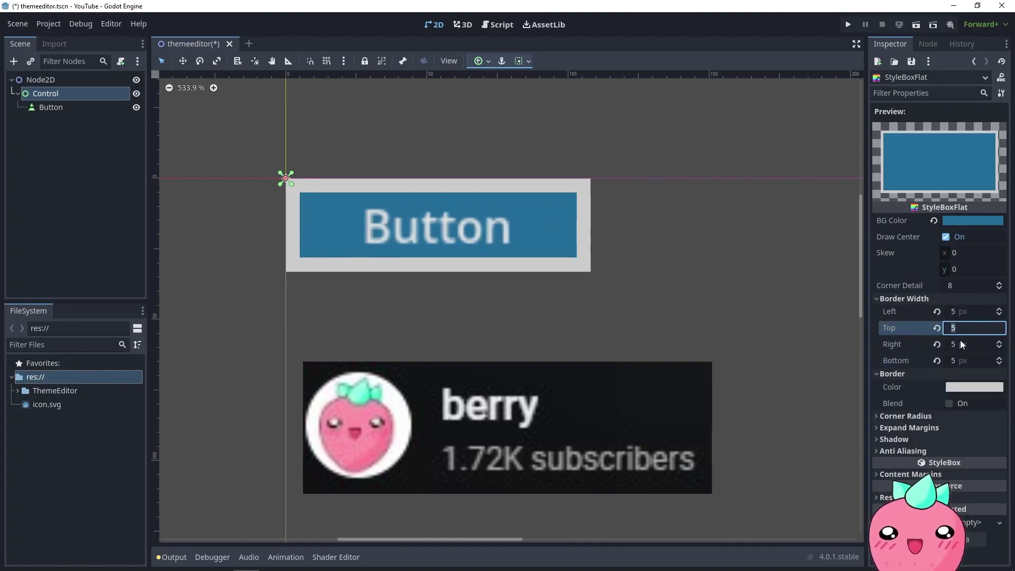
# Reset the style box's top, right, left and bottom border widths to 0 px.
pyautogui.click(937, 328)
pyautogui.click(937, 344)
pyautogui.click(938, 312)
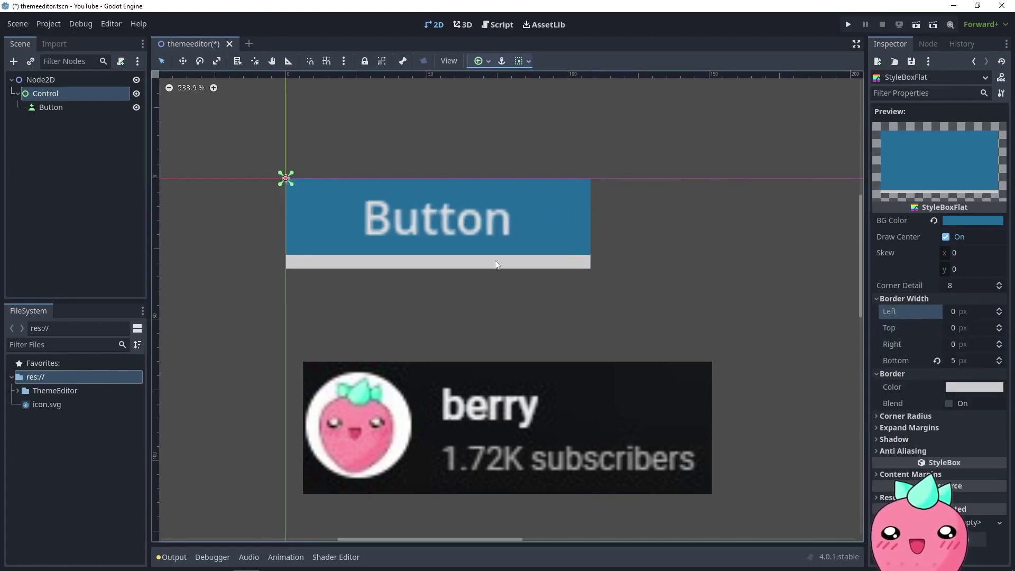
pyautogui.click(938, 360)
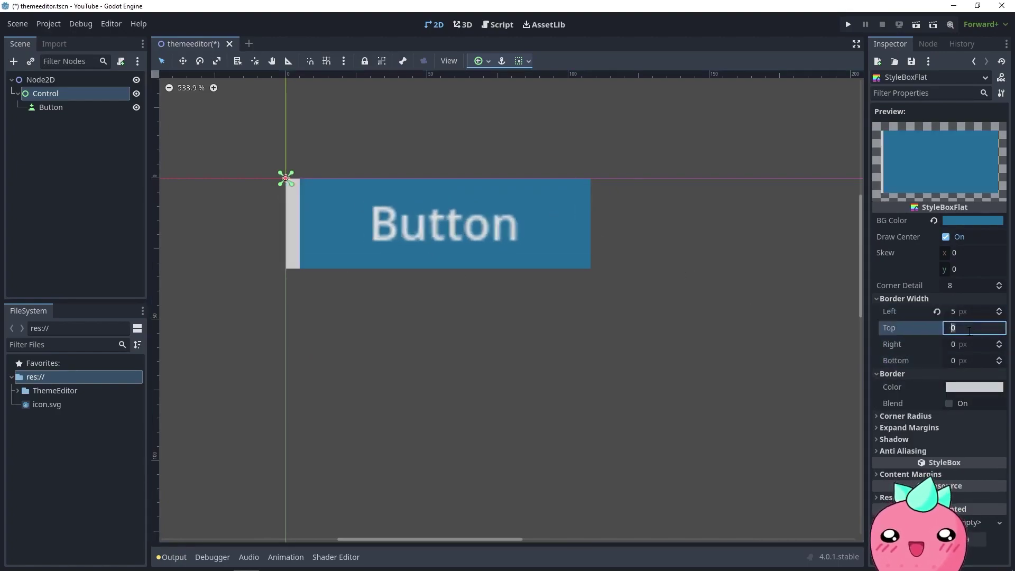
# Try out the border colour and border blend options of the style box, and expand its corner radius settings.
pyautogui.click(974, 387)
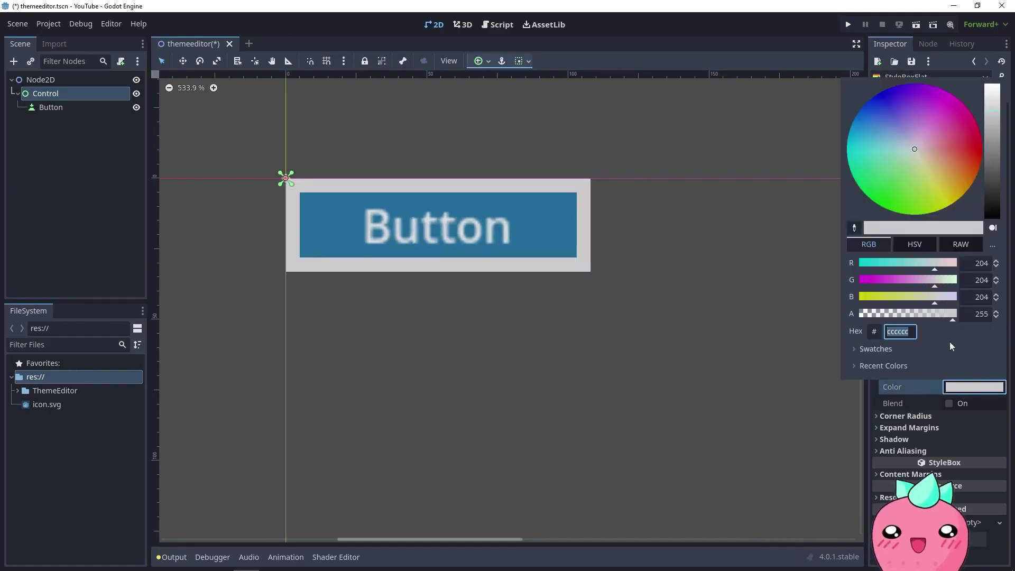
pyautogui.moveTo(895, 159); pyautogui.dragTo(895, 170)
pyautogui.click(890, 406)
pyautogui.click(949, 404)
pyautogui.scroll(-2, 557, 274)
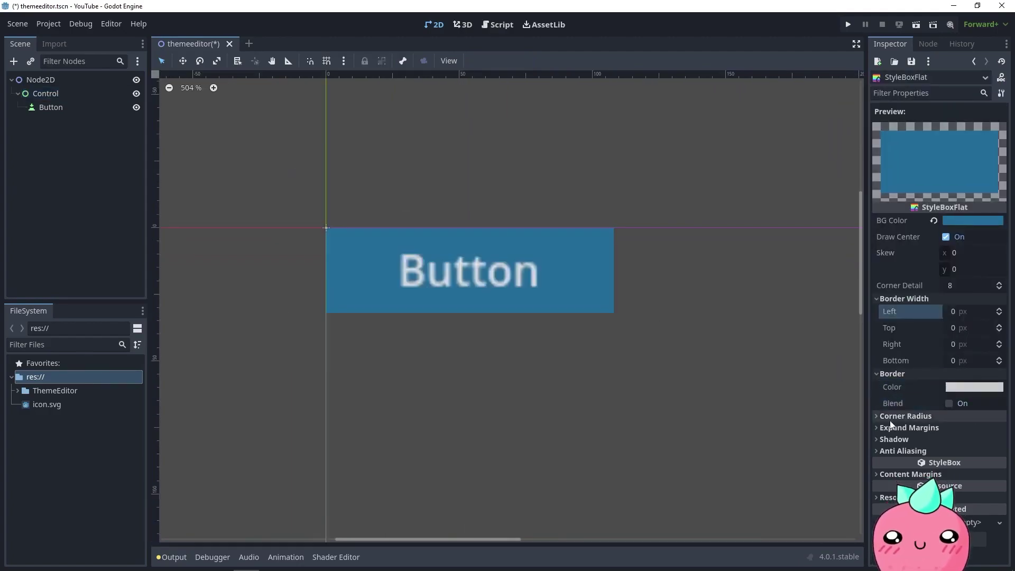
pyautogui.click(891, 418)
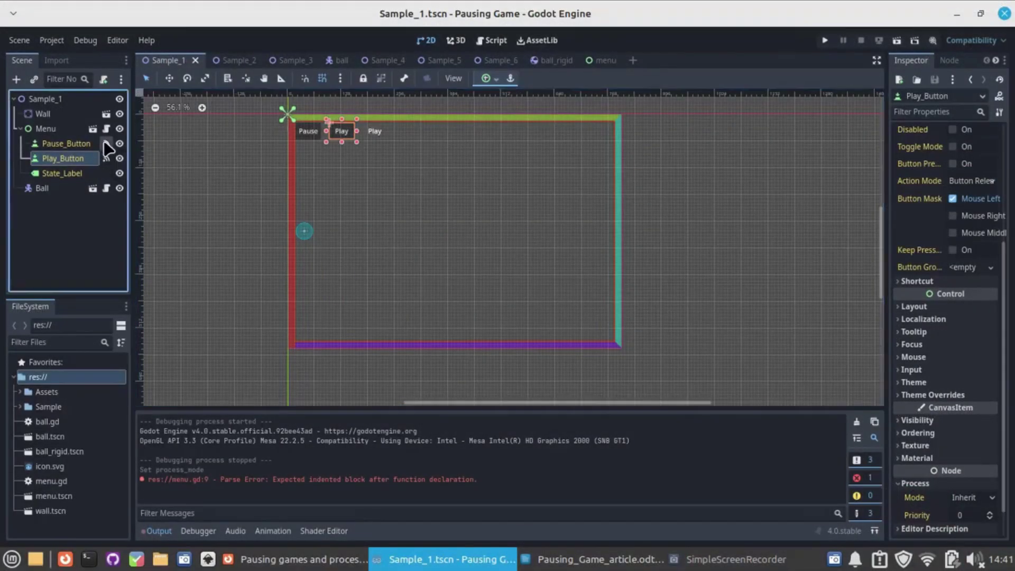
# Open the Pause_Button's button_down handler in menu.gd and uncomment its two lines that pause the tree and set the label to "Pause".
pyautogui.click(106, 143)
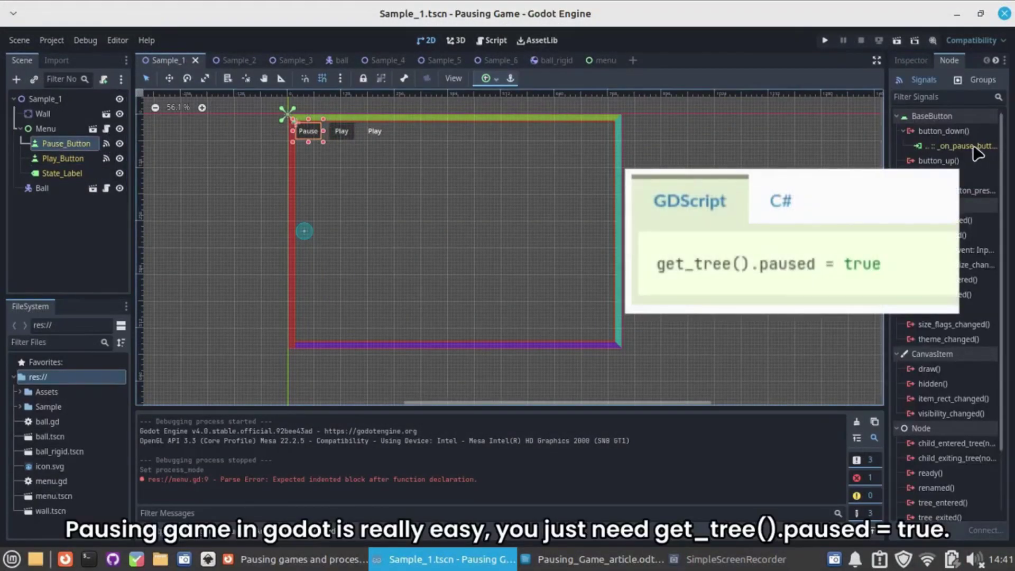
pyautogui.doubleClick(971, 147)
pyautogui.click(523, 212)
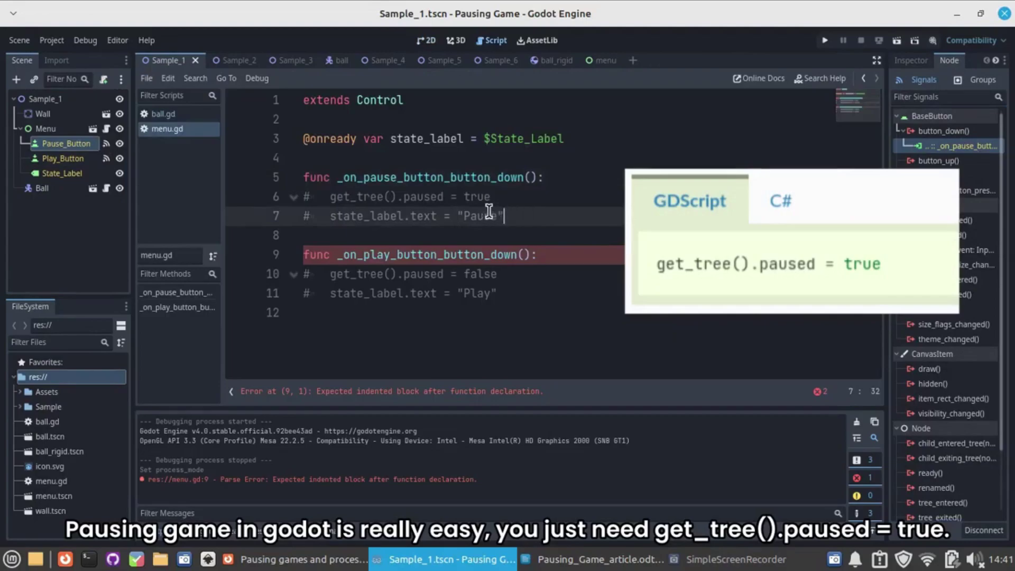
pyautogui.keyDown('shift'); pyautogui.click(450, 195); pyautogui.keyUp('shift')
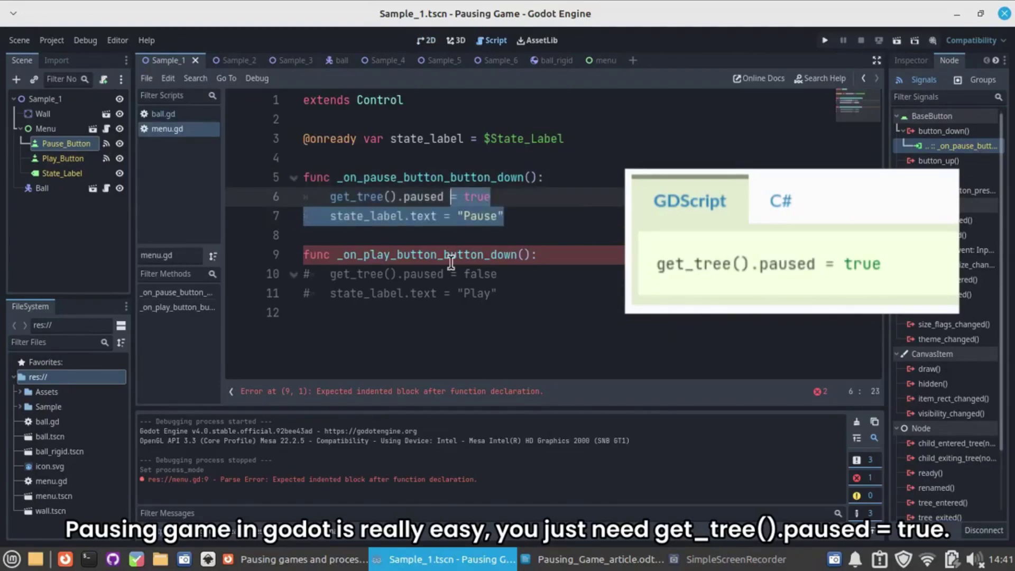
# Uncomment the two lines of _on_play_button_button_down that set get_tree().paused to false and the state label's text to "Play".
pyautogui.moveTo(451, 260); pyautogui.dragTo(436, 276)
pyautogui.click(492, 331)
pyautogui.click(455, 295)
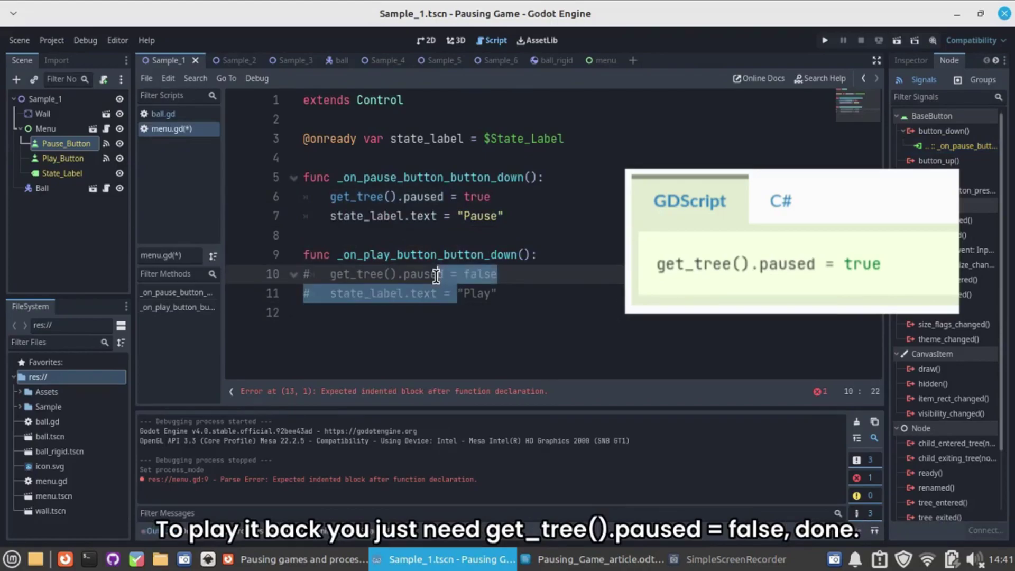
pyautogui.click(504, 323)
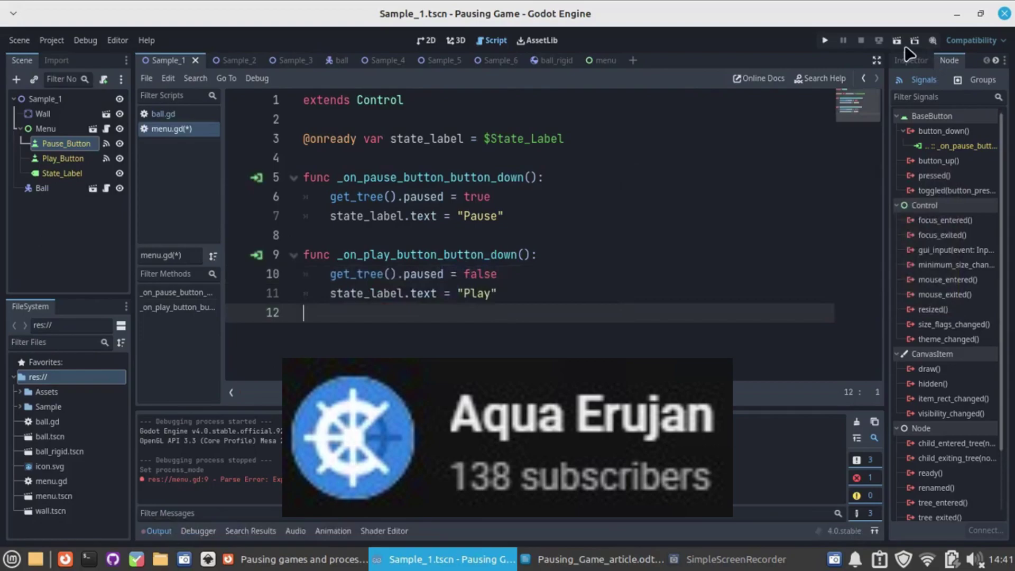
# Run the current scene, test its Pause and Play buttons, and close the game window.
pyautogui.click(898, 41)
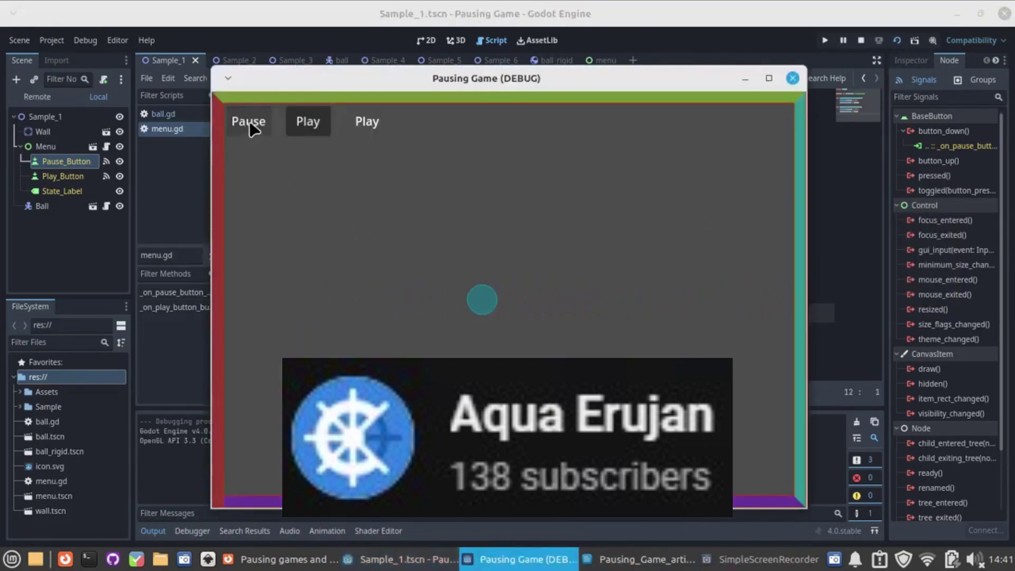
pyautogui.click(249, 123)
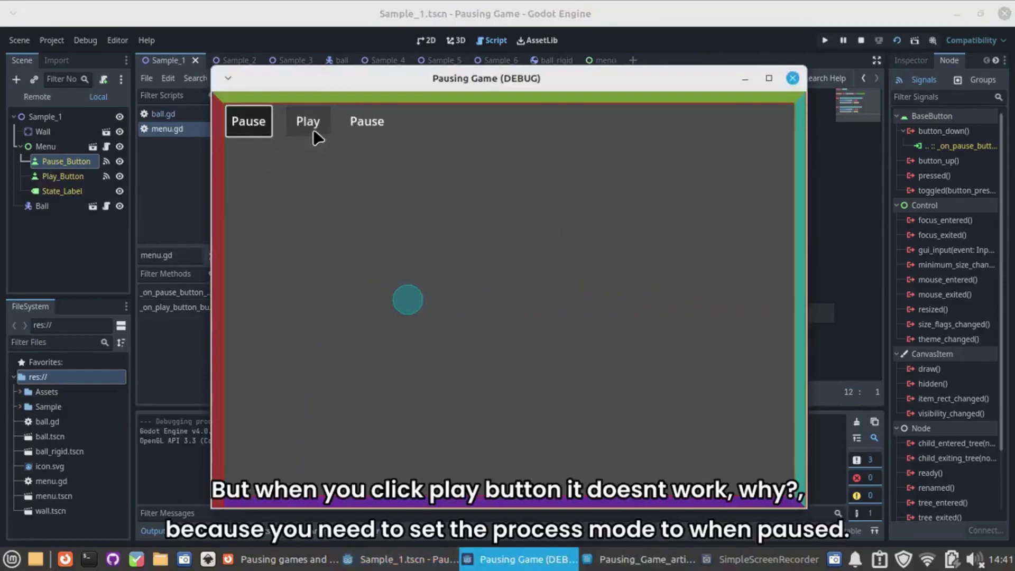
pyautogui.click(313, 128)
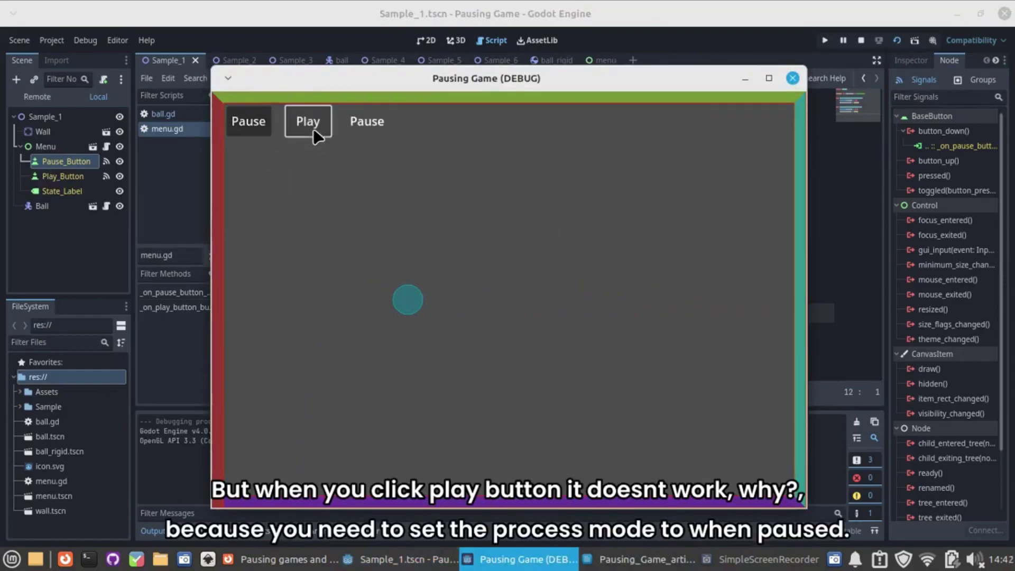
pyautogui.click(793, 79)
# Select the Play_Button node to show its properties.
pyautogui.click(62, 158)
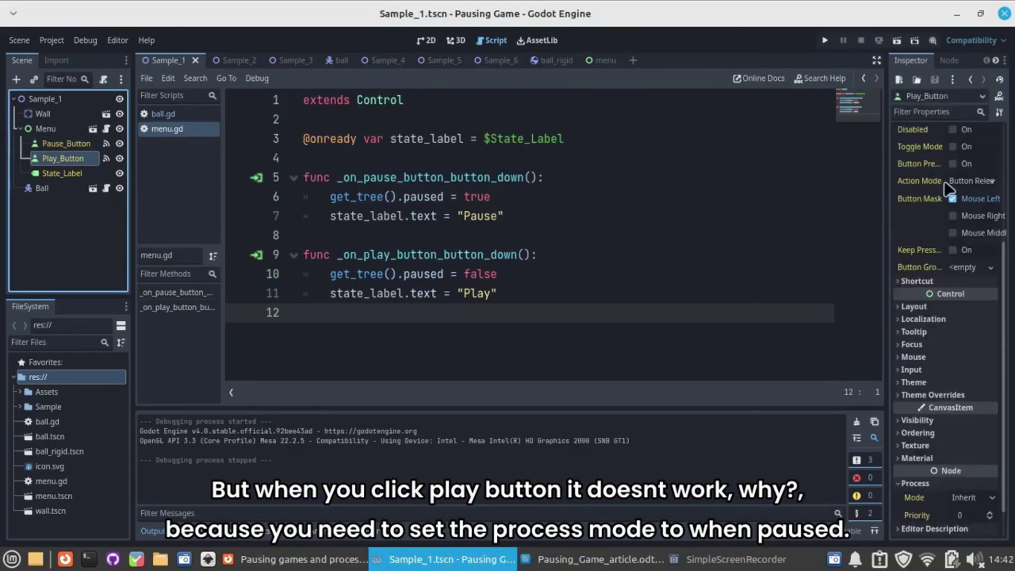